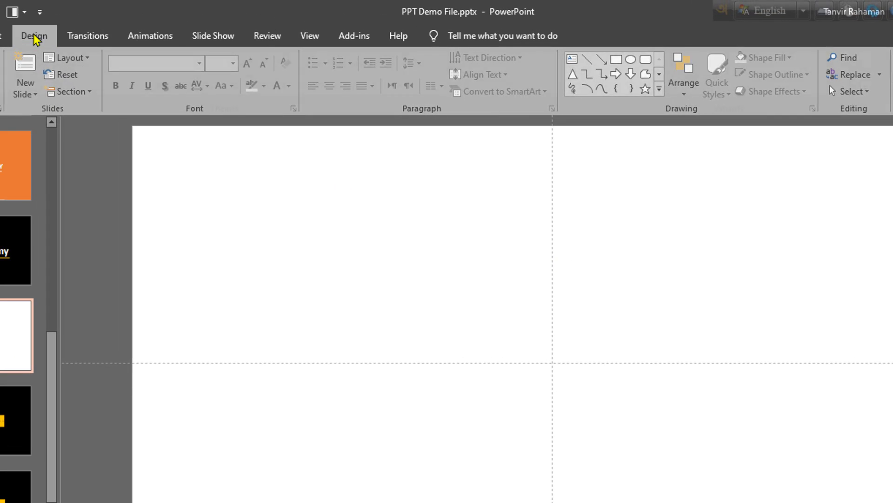
# - Give the blank slide a solid black background fill
pyautogui.click(35, 38)
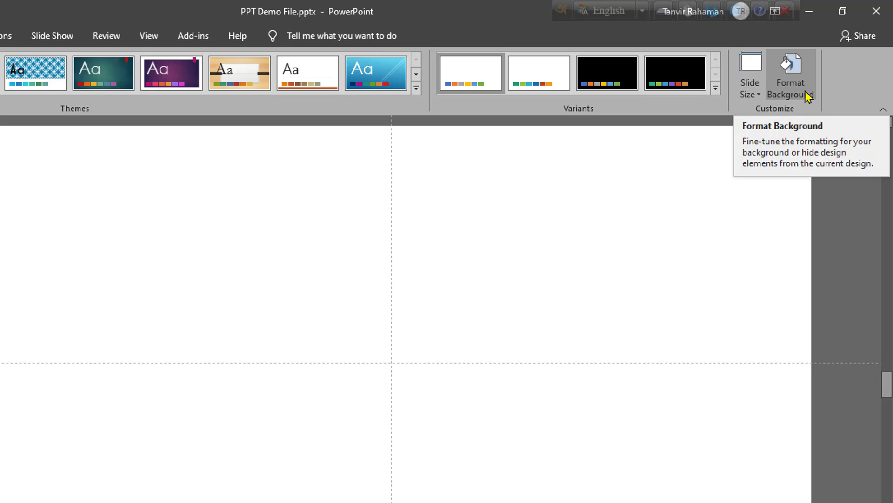
pyautogui.click(807, 95)
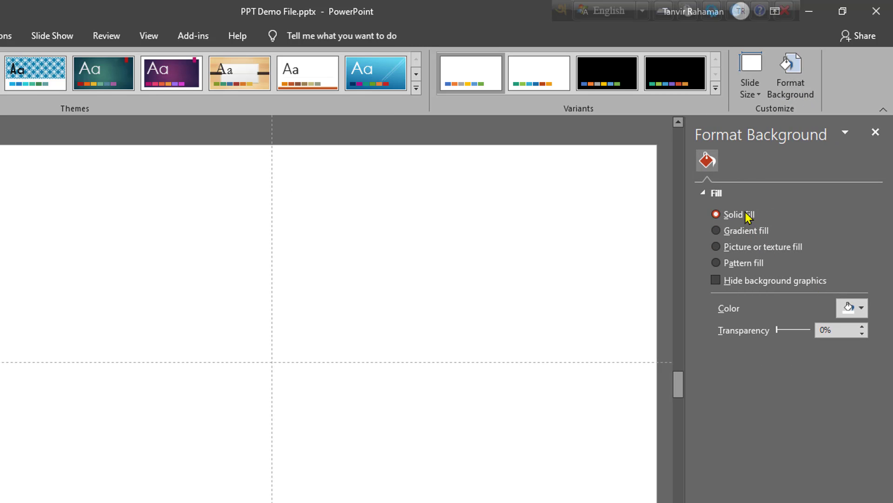
pyautogui.click(849, 308)
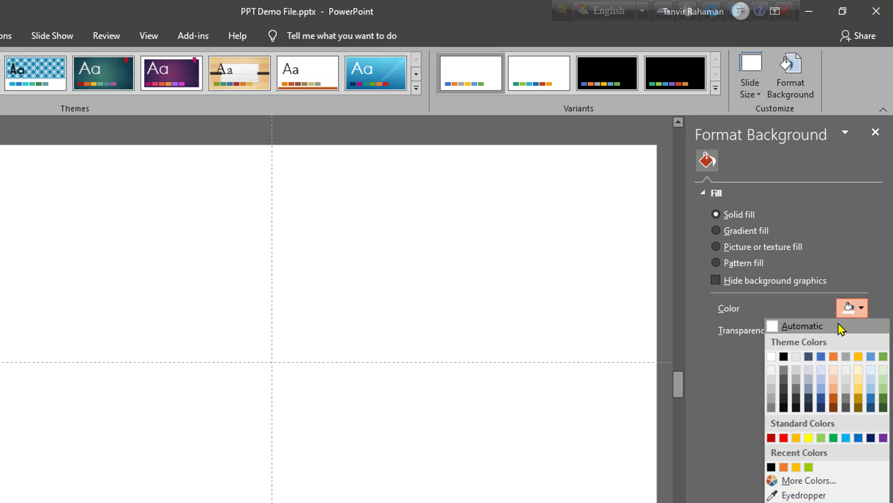
pyautogui.click(783, 356)
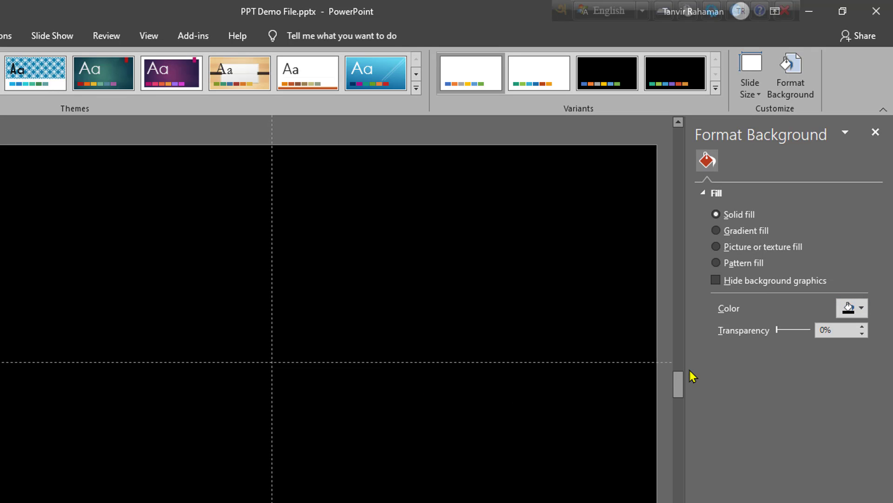
pyautogui.click(875, 132)
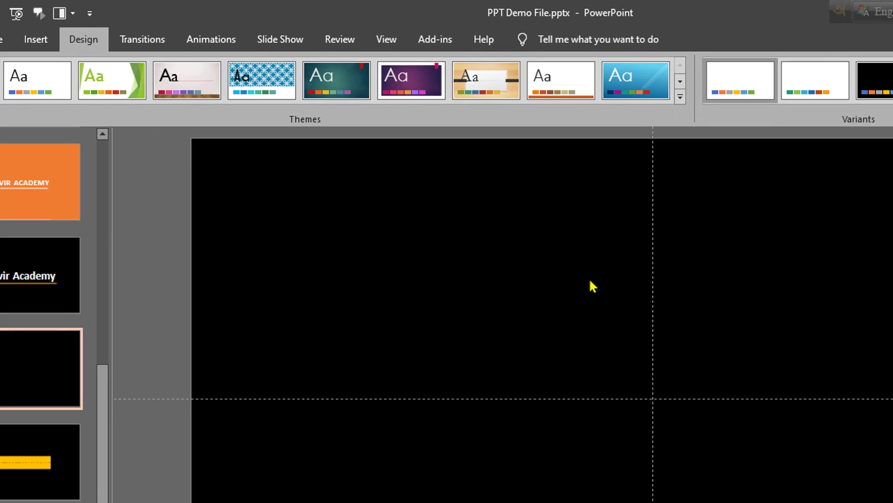
# - Draw a wide text box across the middle of the slide
pyautogui.click(29, 43)
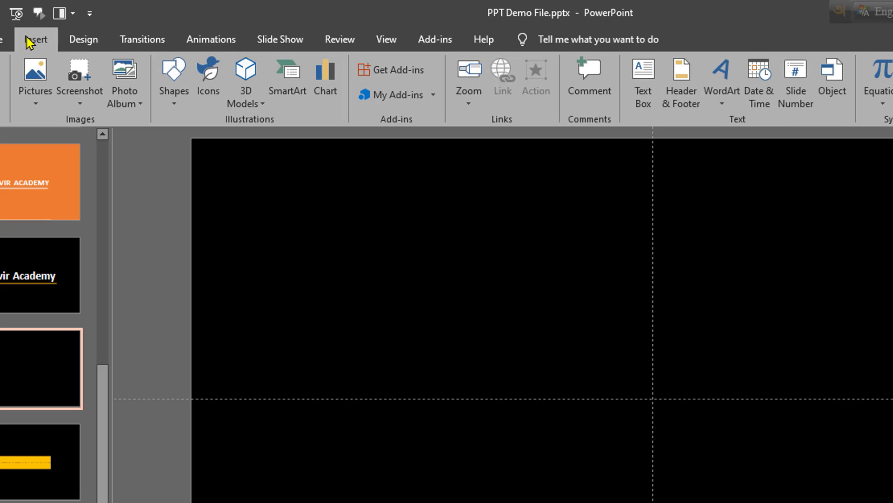
pyautogui.click(181, 106)
pyautogui.click(167, 137)
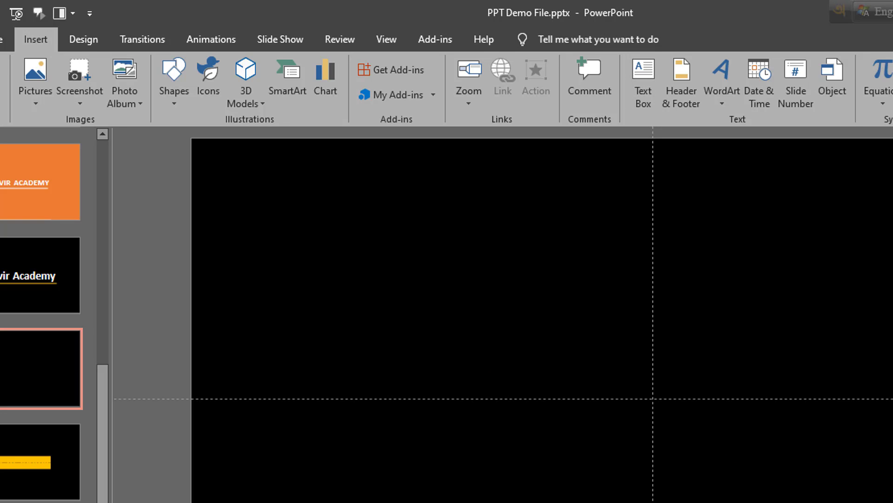
pyautogui.moveTo(364, 305); pyautogui.dragTo(884, 459)
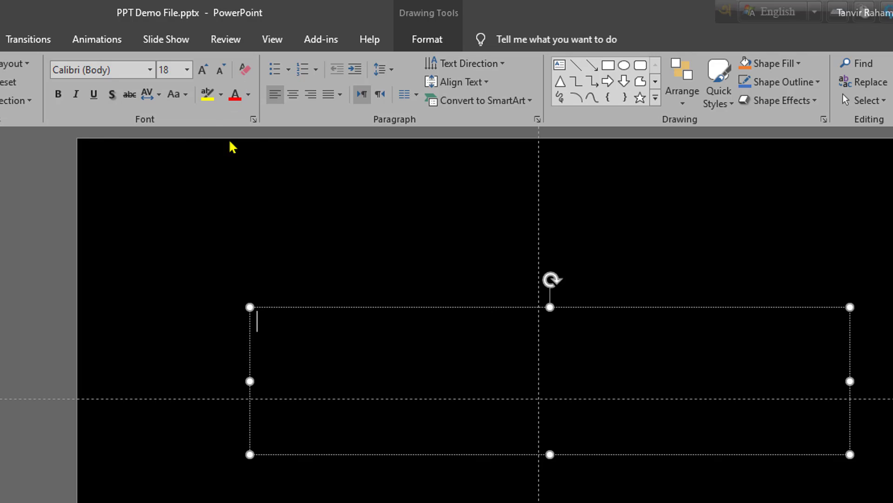
# - Set the font color of the empty text box to white
pyautogui.click(249, 95)
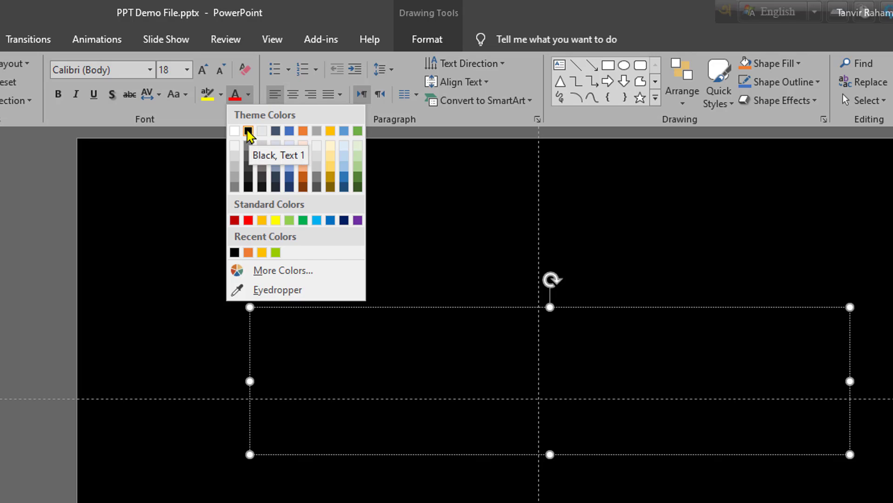
pyautogui.click(248, 131)
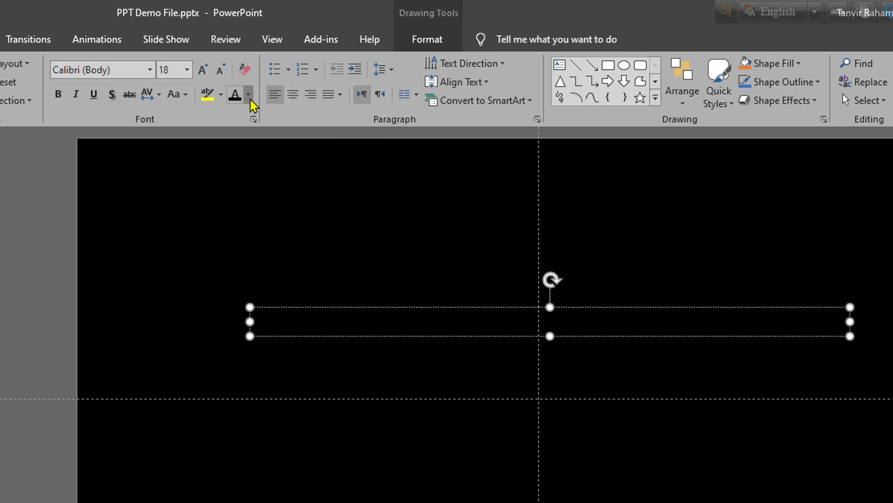
pyautogui.click(248, 95)
pyautogui.click(234, 132)
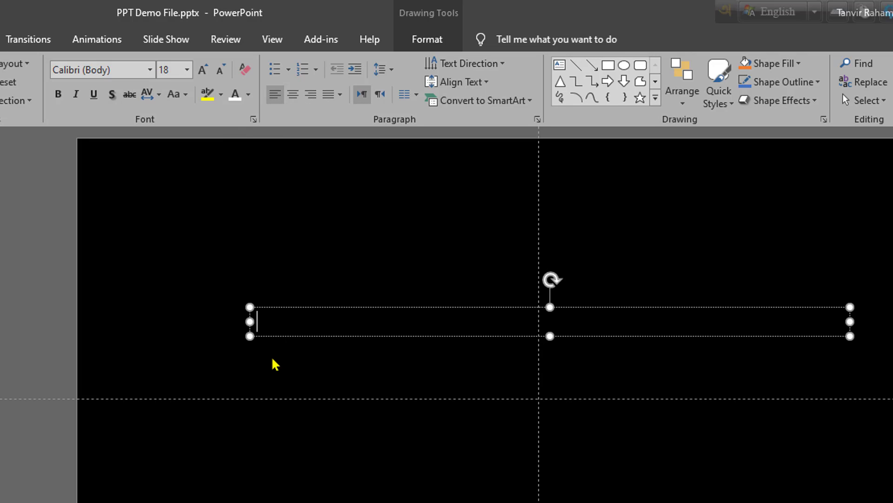
# - Enter the title "Tanvir Academy" in the text box
pyautogui.write('Tam')
pyautogui.press('BackSpace')
pyautogui.write('nvir ')
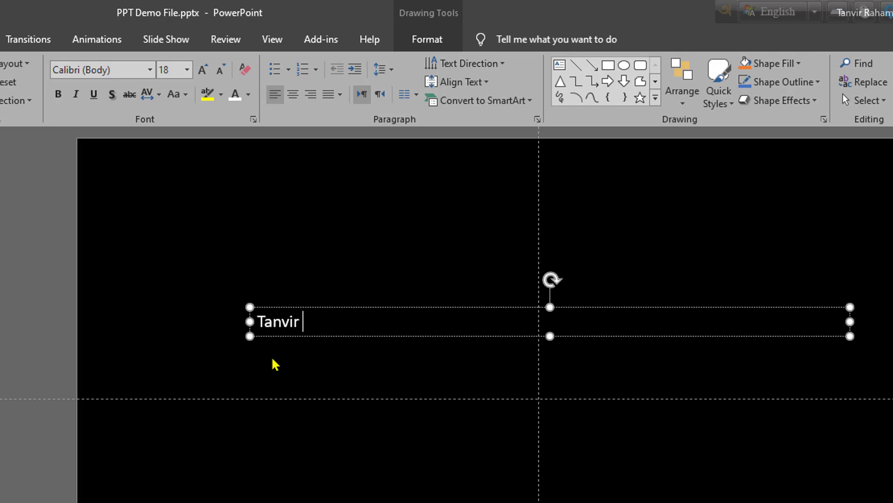
pyautogui.write('Academy')
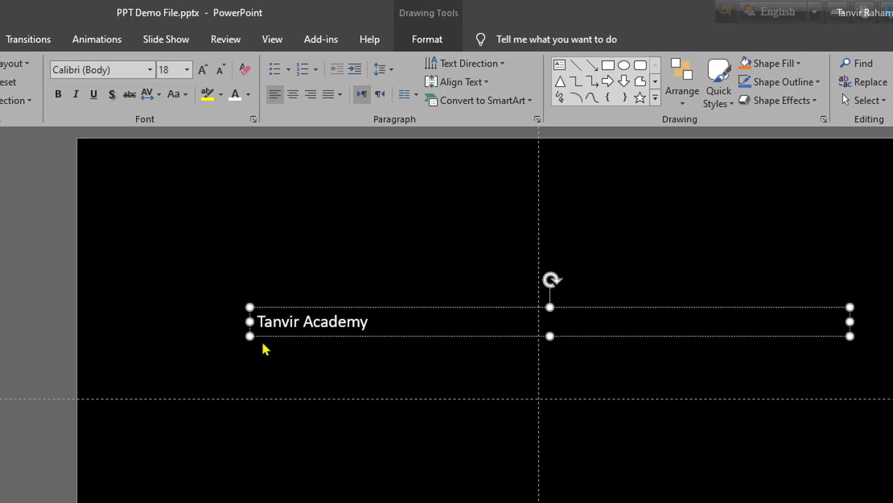
# - Make the title text bold and enlarge it to font size 96
pyautogui.tripleClick(287, 322)
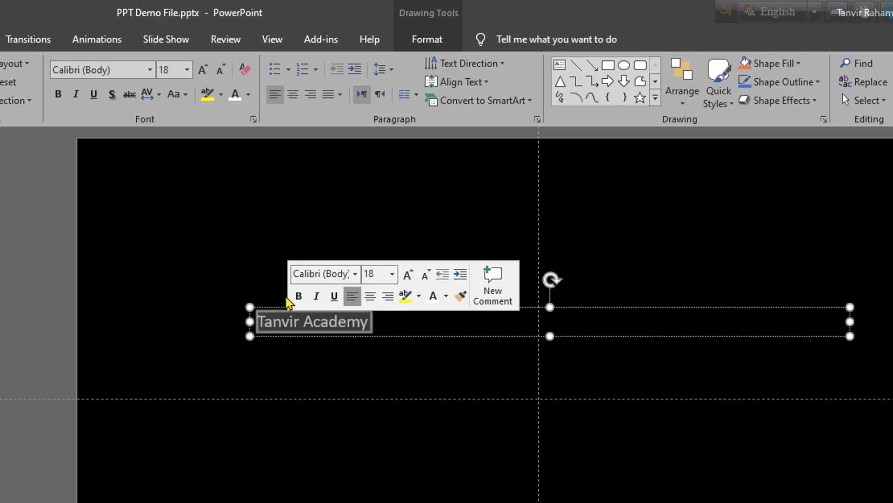
pyautogui.click(299, 296)
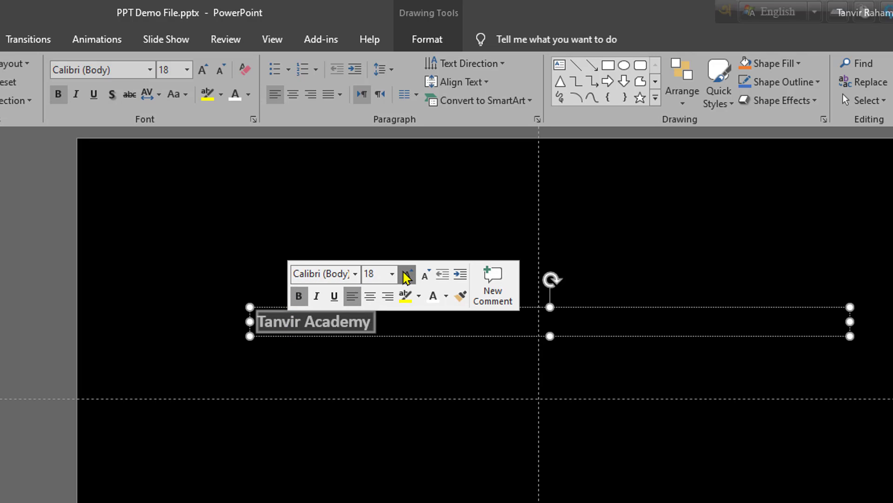
pyautogui.click(408, 275)
pyautogui.click(407, 275)
pyautogui.click(407, 274)
pyautogui.click(407, 275)
pyautogui.click(407, 274)
pyautogui.click(407, 275)
pyautogui.click(407, 274)
pyautogui.click(407, 274)
pyautogui.click(407, 275)
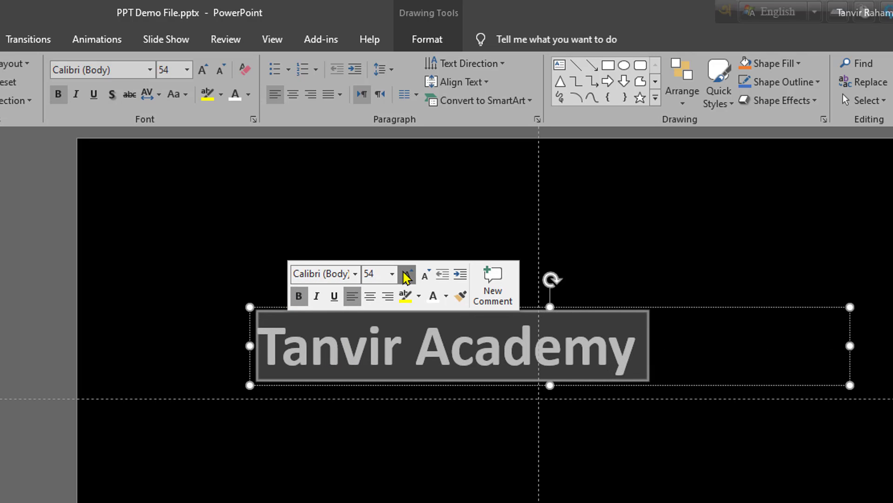
pyautogui.click(407, 275)
pyautogui.click(407, 275)
pyautogui.click(407, 274)
pyautogui.click(407, 275)
pyautogui.click(407, 274)
# - Move the title text box so it is horizontally centered on the slide's vertical guide, slightly lower than before
pyautogui.click(574, 312)
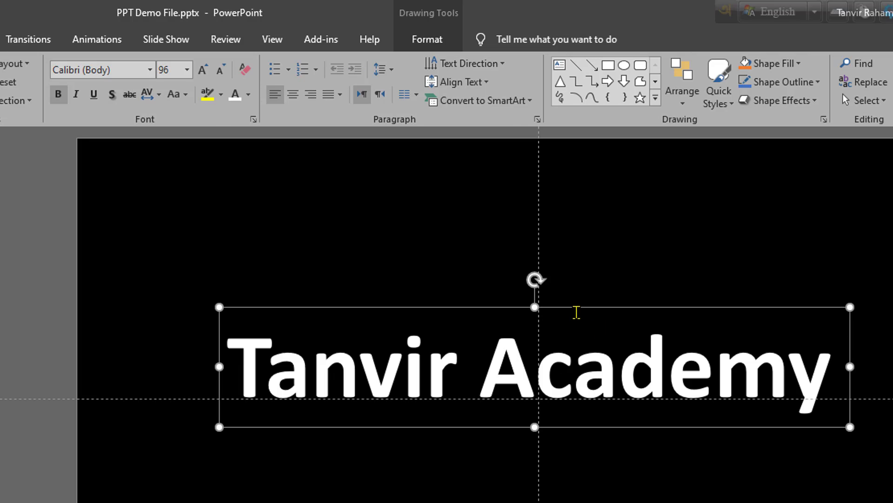
pyautogui.press('Escape')
pyautogui.press('Escape')
pyautogui.moveTo(574, 317)
pyautogui.mouseDown()
pyautogui.moveTo(568, 327)
pyautogui.moveTo(590, 330)
pyautogui.moveTo(575, 330)
pyautogui.mouseUp()
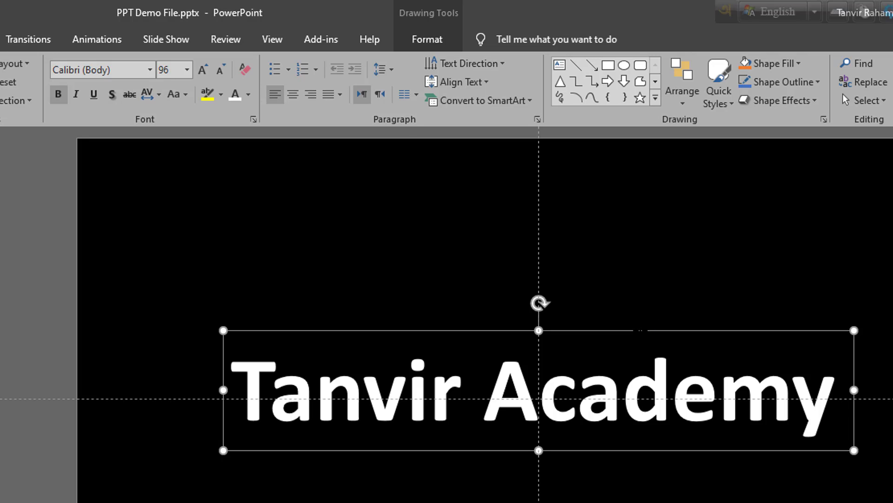
pyautogui.click(429, 39)
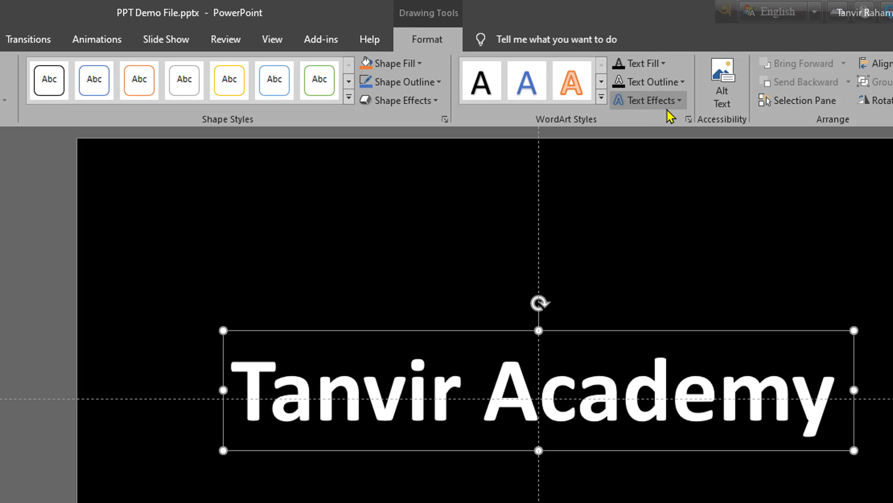
pyautogui.click(677, 103)
pyautogui.moveTo(696, 131)
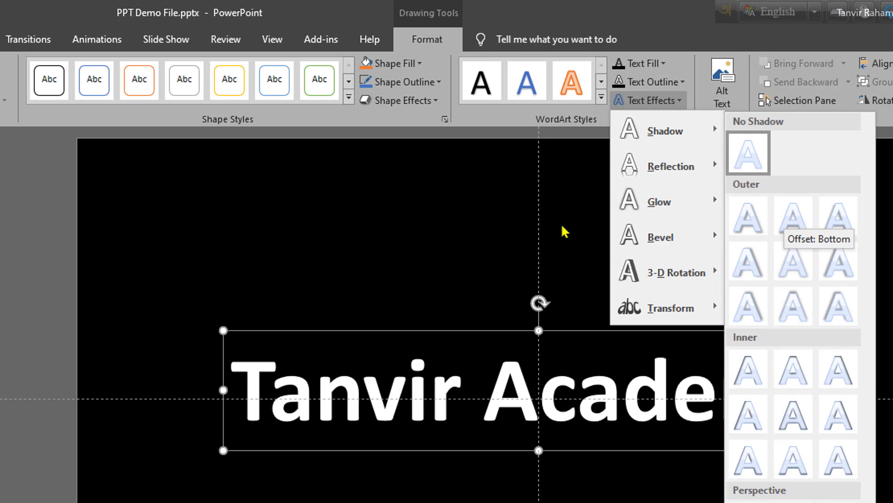
pyautogui.click(489, 209)
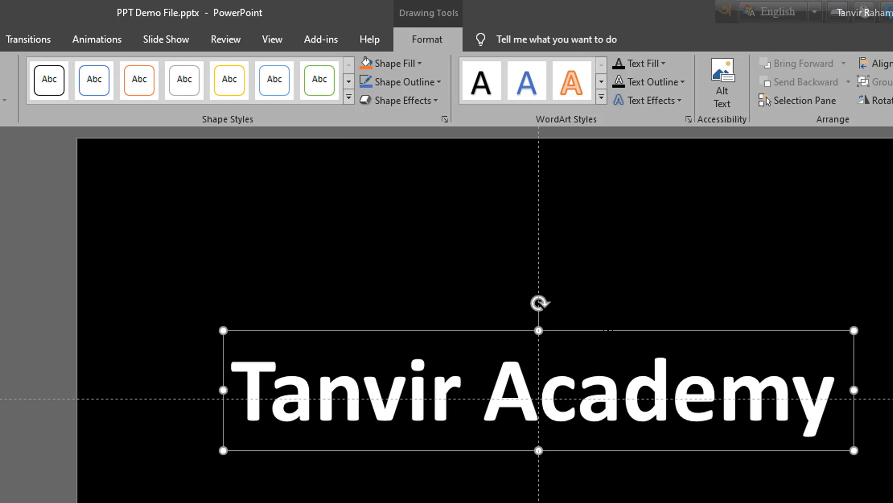
# - Apply a Fly In animation to the title with the direction From Left
pyautogui.click(98, 40)
pyautogui.click(91, 80)
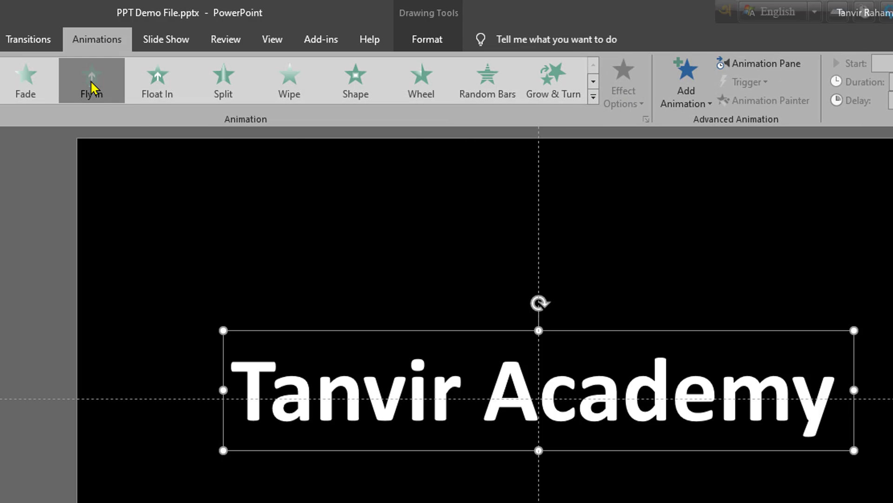
pyautogui.click(578, 334)
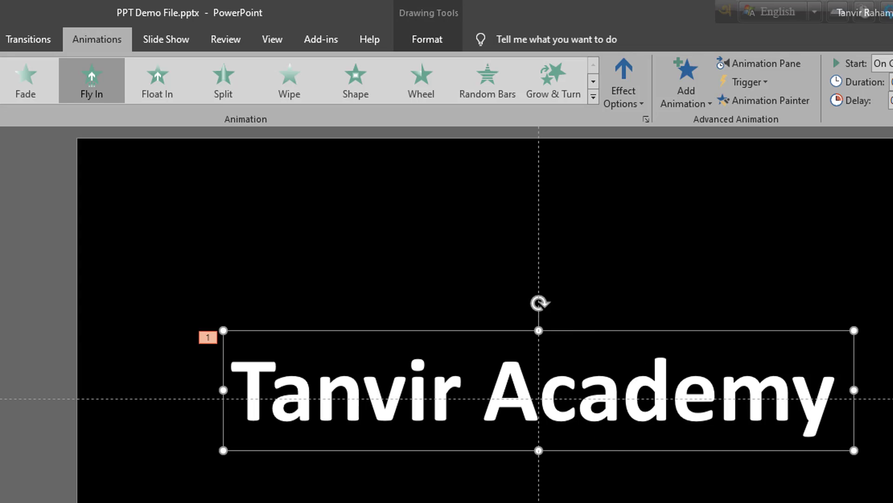
pyautogui.click(637, 98)
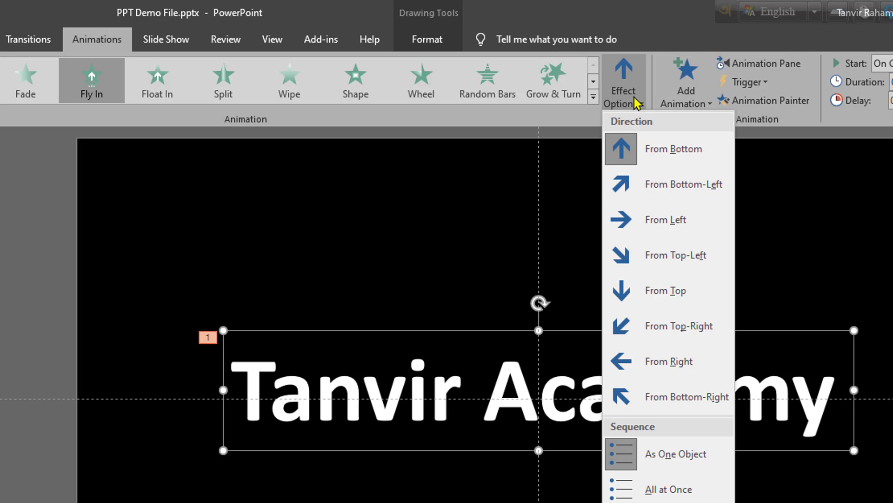
pyautogui.click(640, 230)
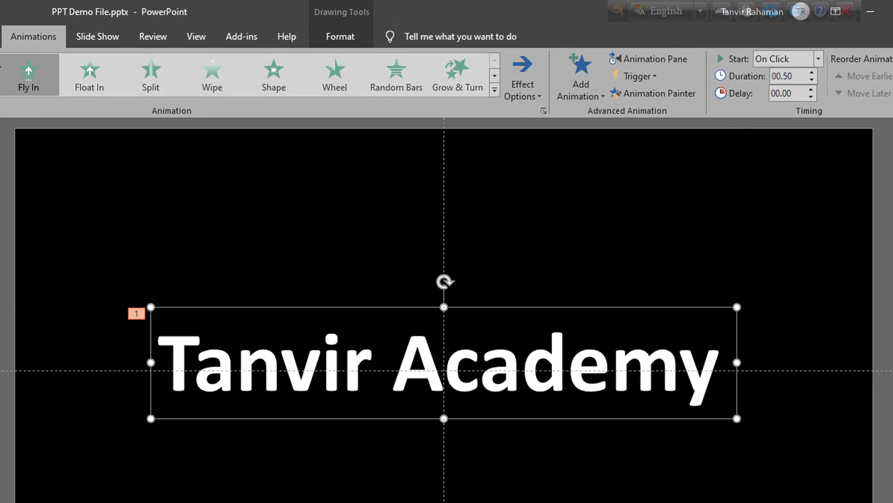
# - Set the title's animation to start With Previous with a duration of 01.00, and preview it in the slide show
pyautogui.click(818, 59)
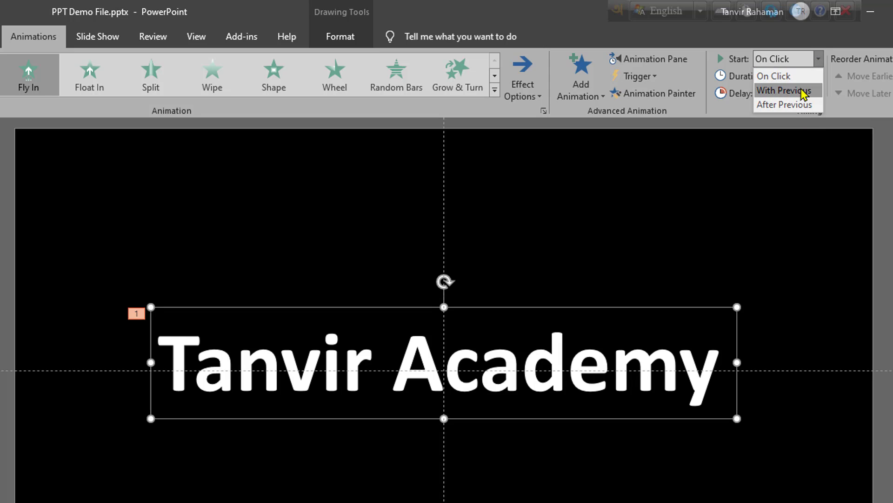
pyautogui.click(802, 91)
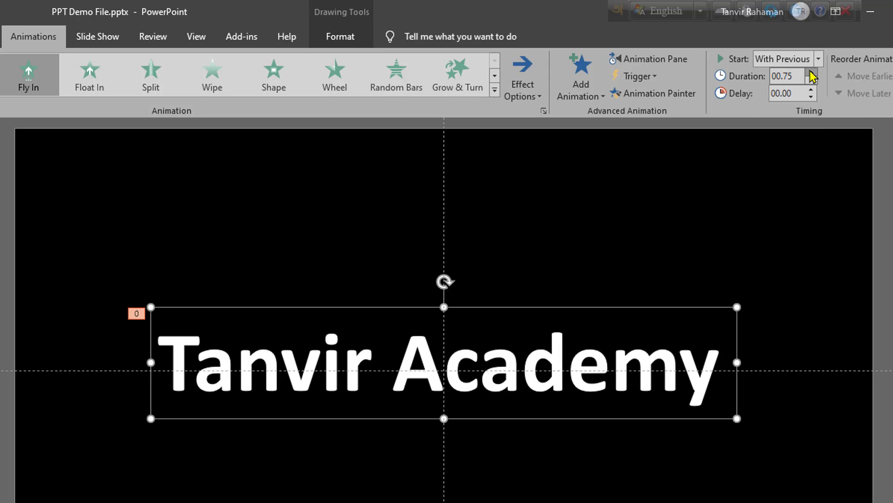
pyautogui.click(811, 72)
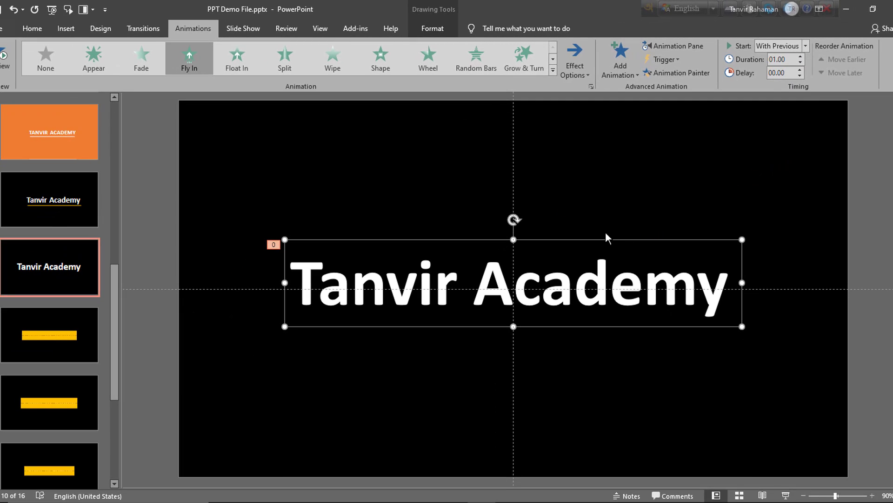
pyautogui.click(786, 495)
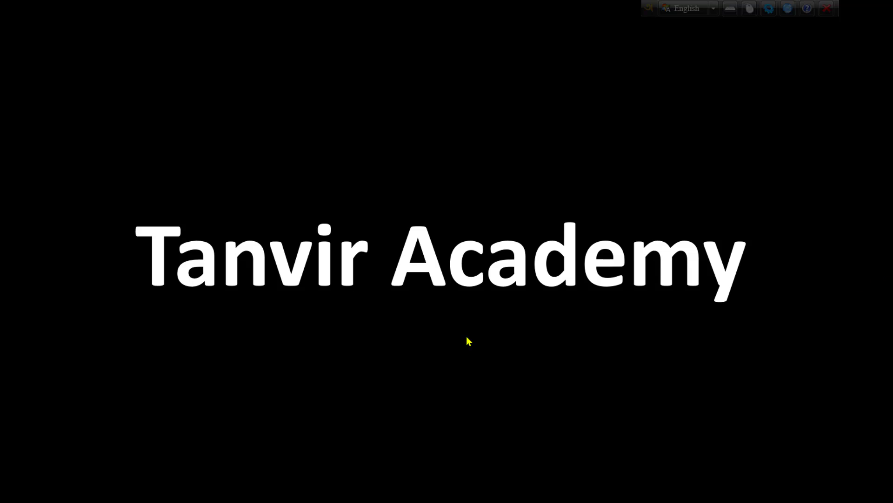
pyautogui.press('Escape')
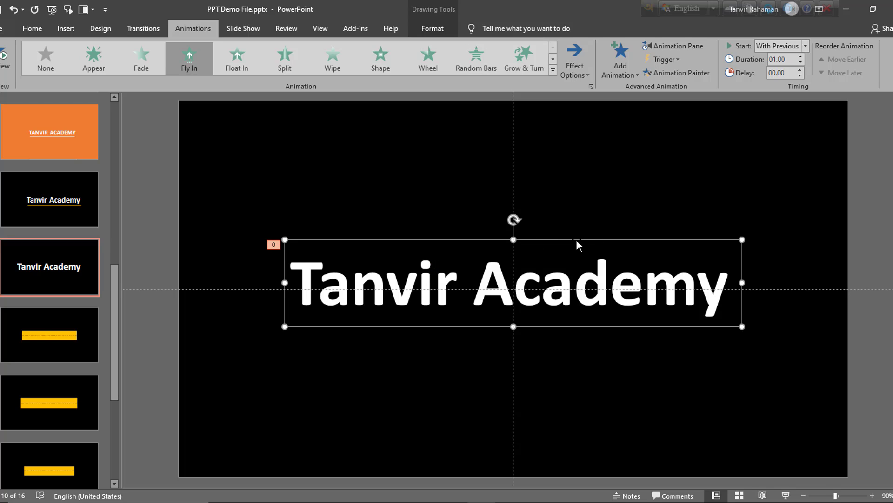
# - Duplicate the title text box directly above the original and delete the word "Tanvir" from the copy
pyautogui.hotkey('ctrl', 'd')
pyautogui.moveTo(559, 247); pyautogui.dragTo(550, 167)
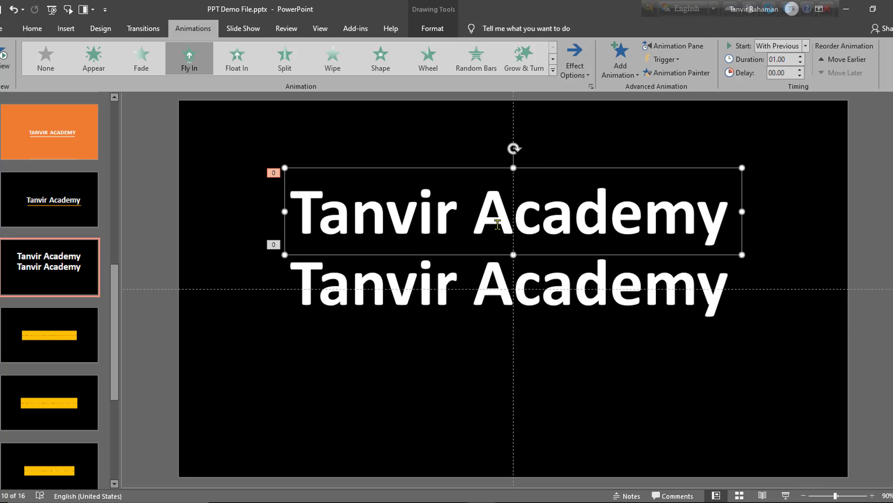
pyautogui.moveTo(476, 217); pyautogui.dragTo(250, 217)
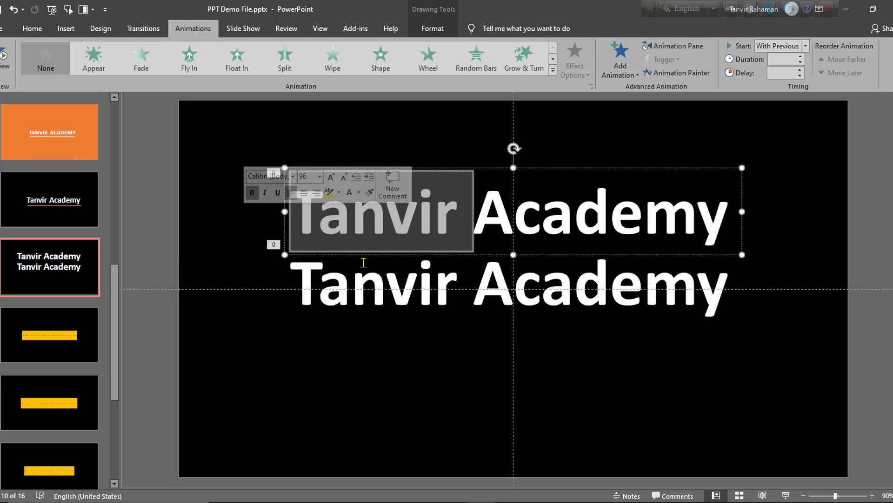
pyautogui.press('BackSpace')
# - Narrow the "Academy" text box to fit its word and move it toward the slide's right side
pyautogui.click(739, 211)
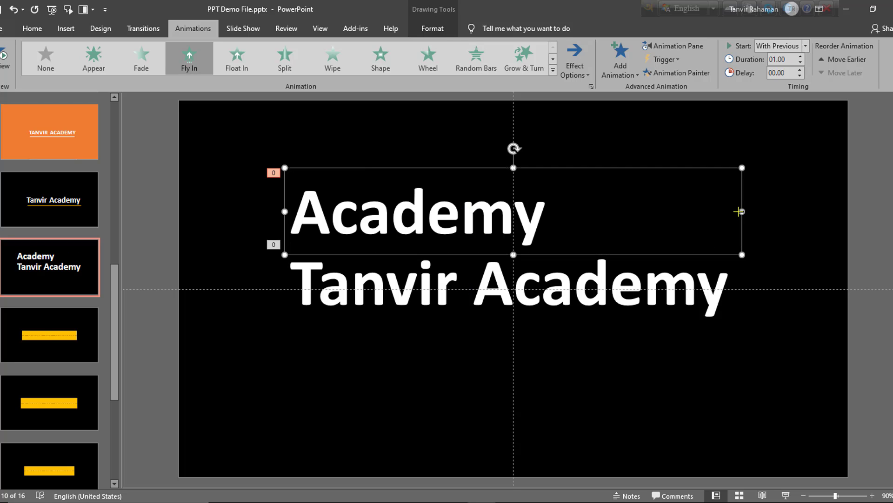
pyautogui.moveTo(739, 211); pyautogui.dragTo(554, 225)
pyautogui.moveTo(481, 169); pyautogui.dragTo(734, 171)
# - Delete the word "Academy" from the original title text box, narrow the box around "Tanvir" and centre it vertically on the horizontal guide
pyautogui.click(488, 284)
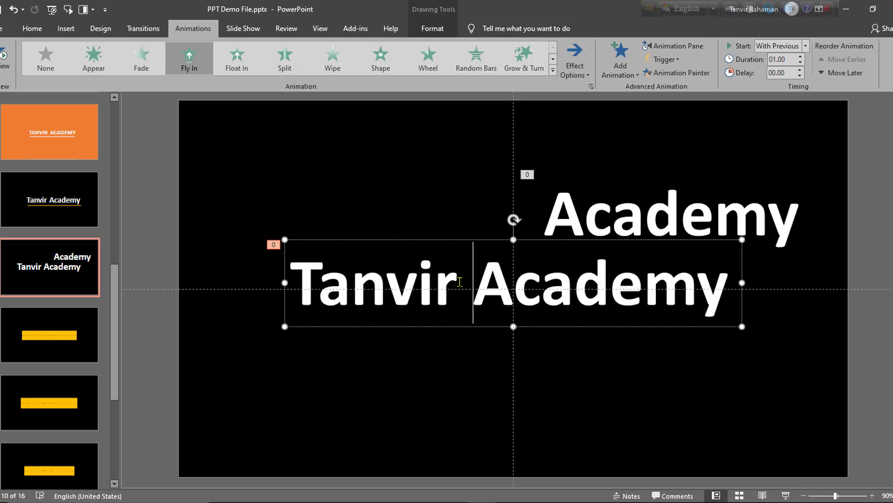
pyautogui.tripleClick(460, 282)
pyautogui.doubleClick(605, 308)
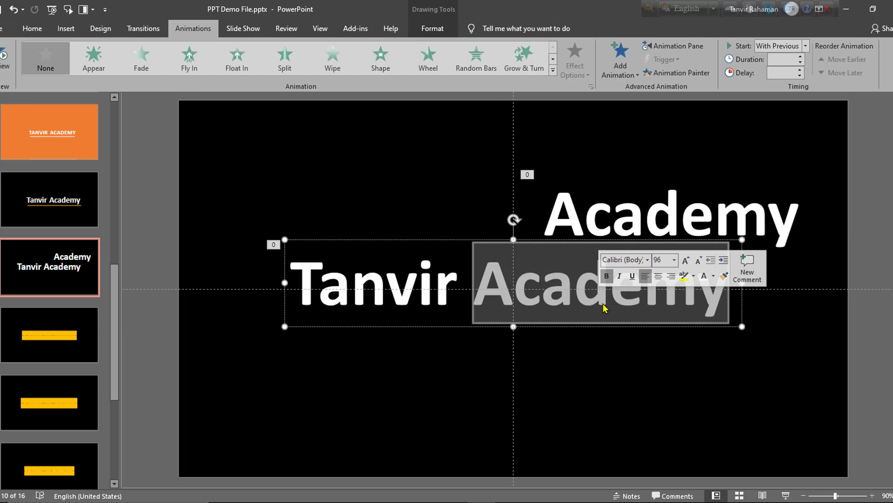
pyautogui.press('BackSpace')
pyautogui.press('BackSpace')
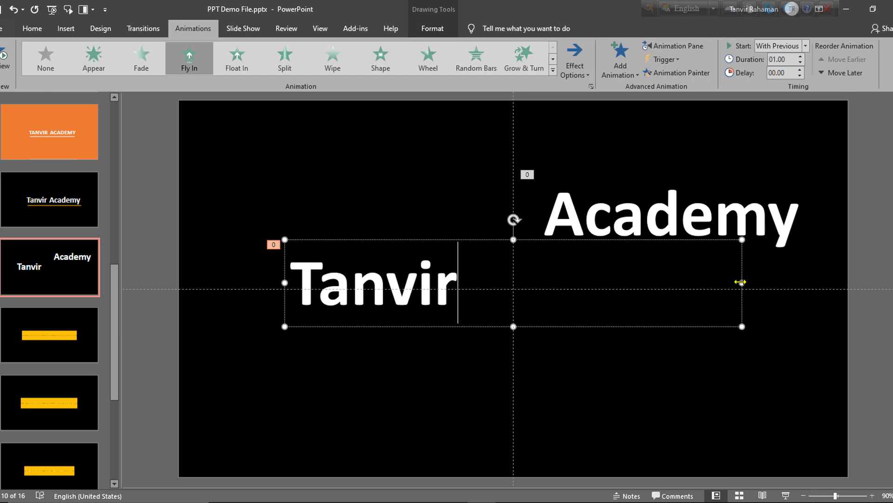
pyautogui.moveTo(740, 282); pyautogui.dragTo(489, 295)
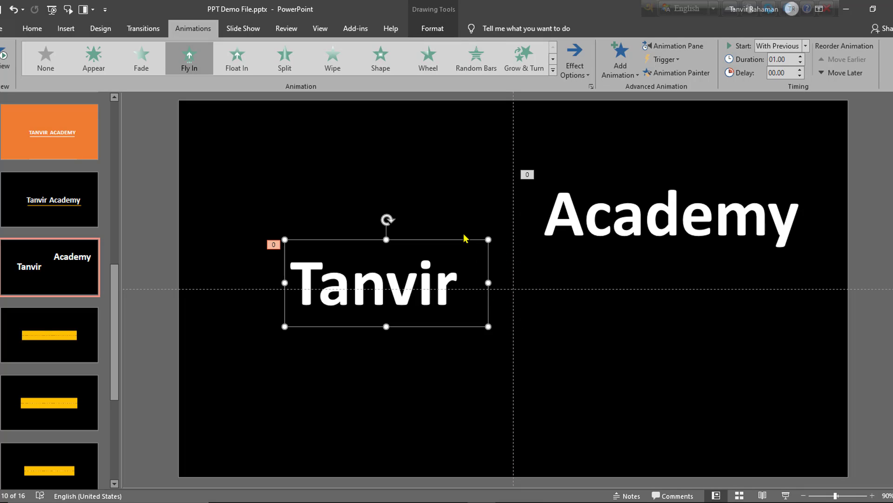
pyautogui.press('Escape')
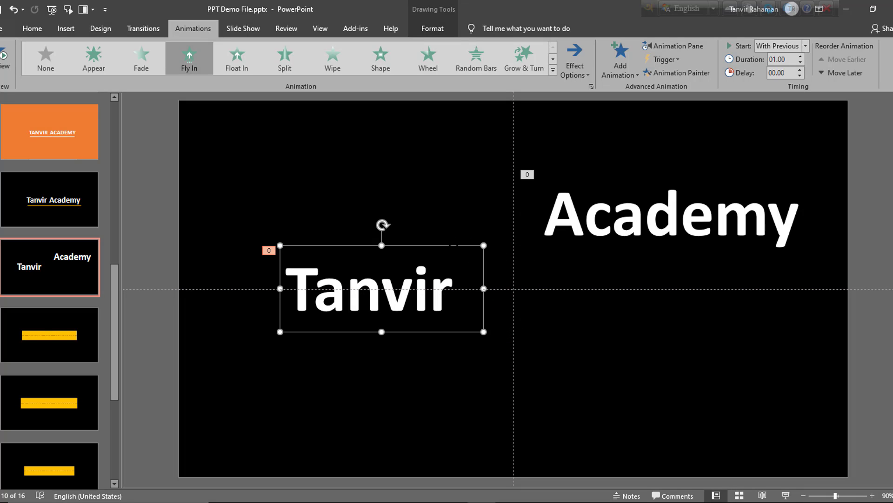
# - Move the "Academy" text box onto the horizontal guide beside "Tanvir" and bring "Tanvir" closer to it
pyautogui.click(645, 212)
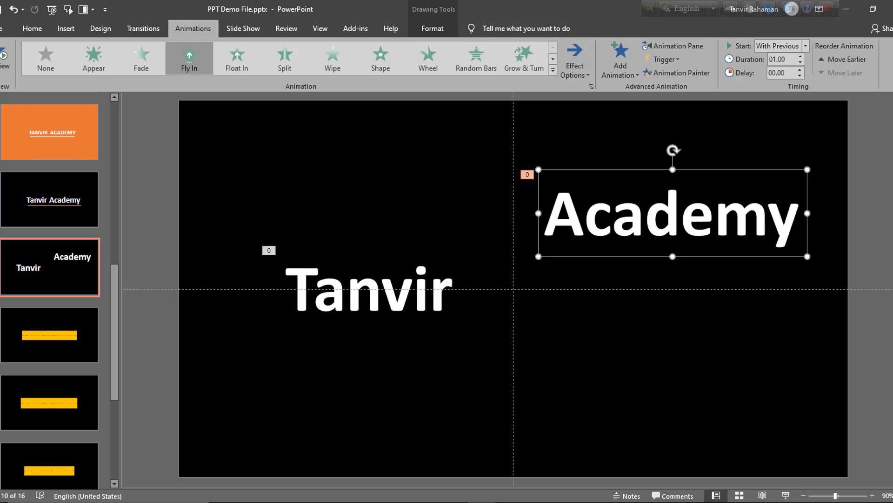
pyautogui.moveTo(657, 176); pyautogui.dragTo(632, 252)
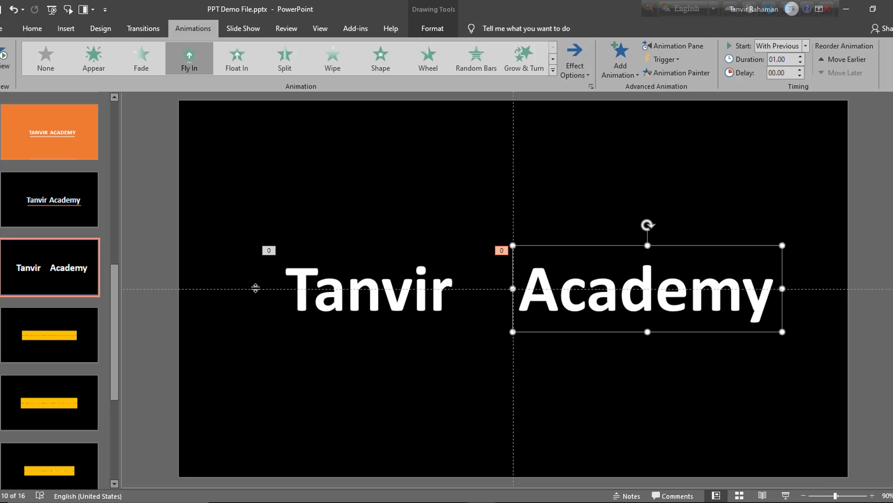
pyautogui.click(329, 262)
pyautogui.moveTo(332, 250); pyautogui.dragTo(367, 249)
# - Shift the "Academy" text box slightly closer to "Tanvir" and preview both animations in the slide show
pyautogui.click(655, 255)
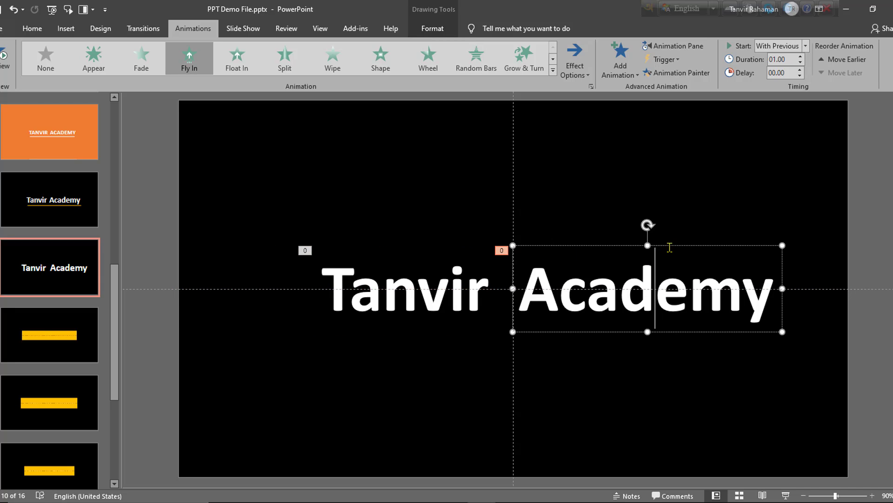
pyautogui.click(669, 186)
pyautogui.moveTo(652, 288); pyautogui.dragTo(644, 288)
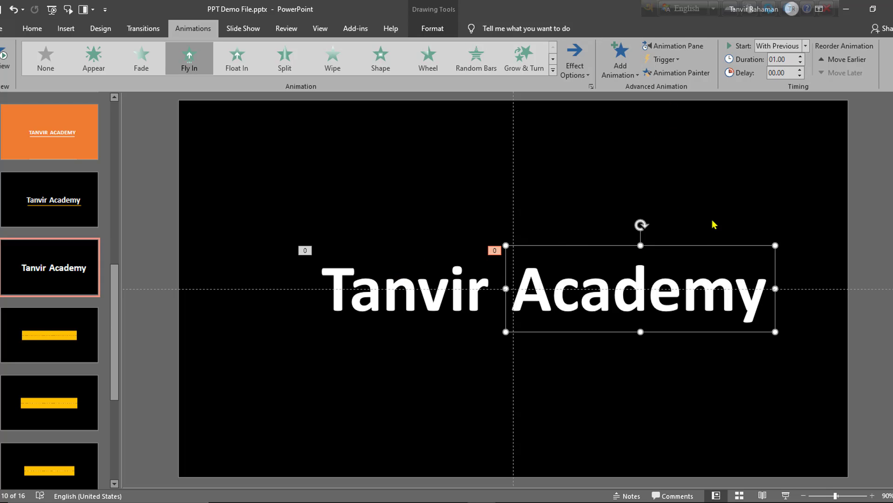
pyautogui.click(428, 278)
pyautogui.moveTo(440, 241); pyautogui.dragTo(440, 242)
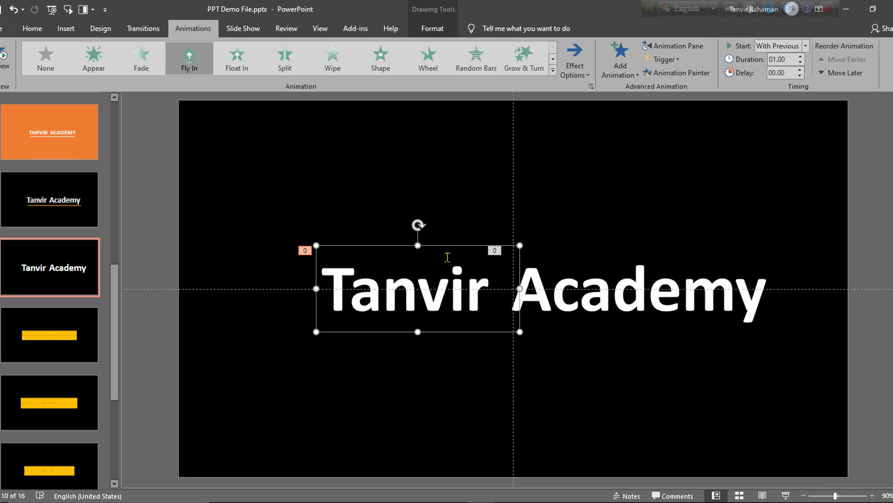
pyautogui.click(786, 495)
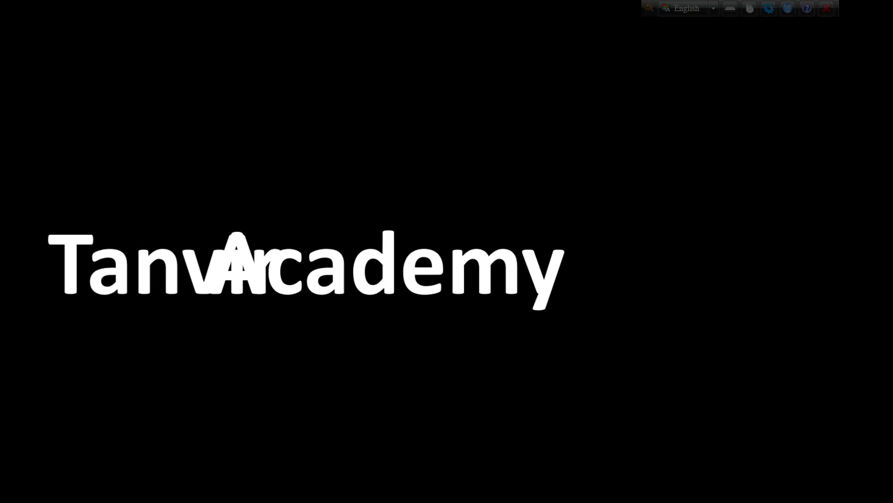
pyautogui.press('Escape')
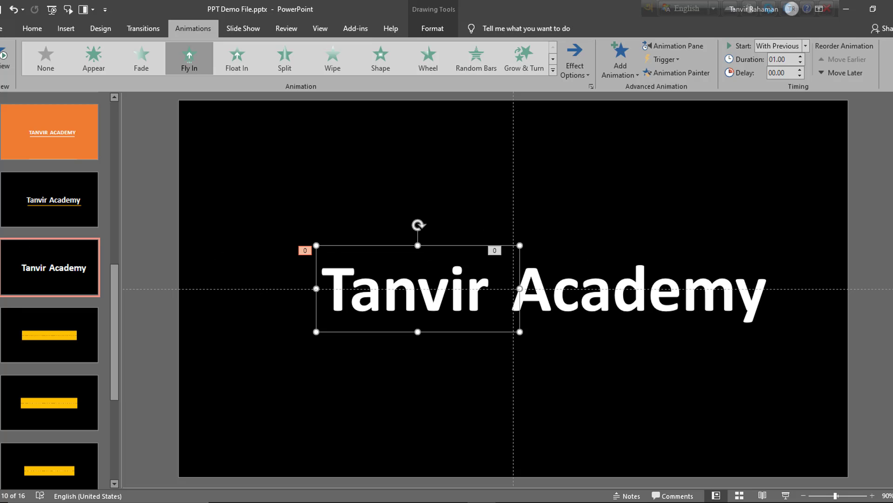
# - Set the Fly In direction of the "Academy" text box to From Right and preview it in the slide show
pyautogui.click(659, 249)
pyautogui.click(662, 245)
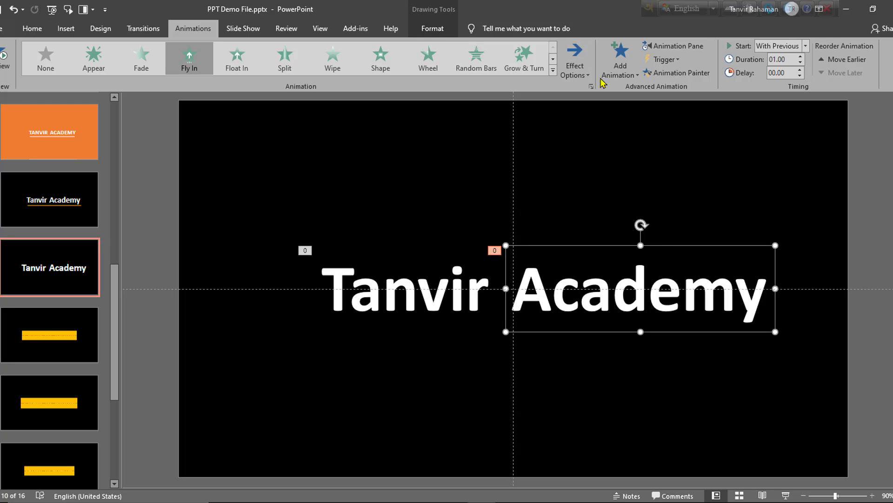
pyautogui.click(574, 69)
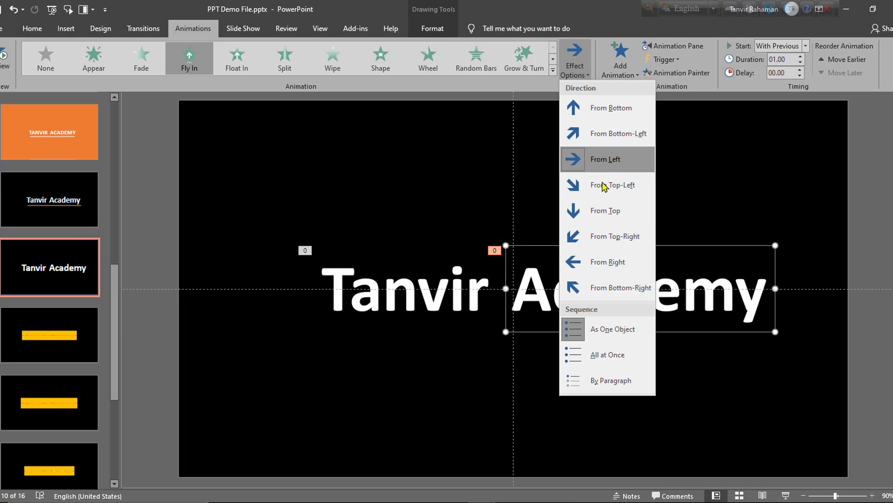
pyautogui.click(608, 264)
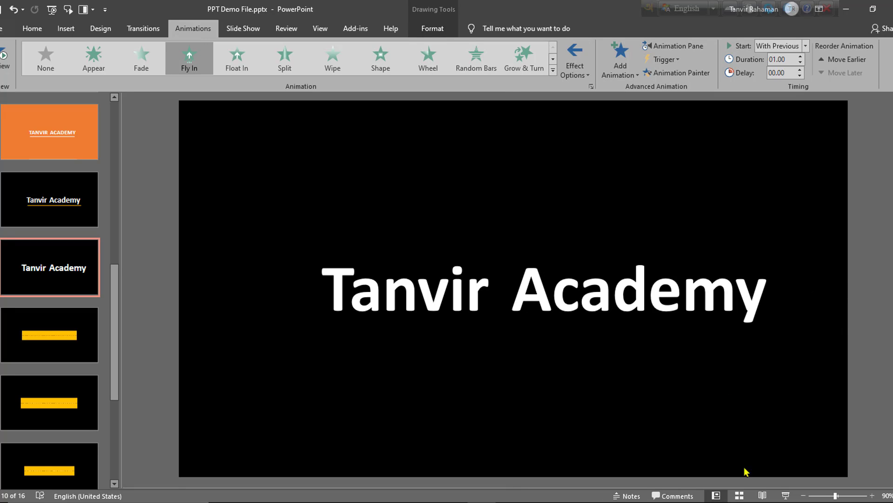
pyautogui.click(786, 496)
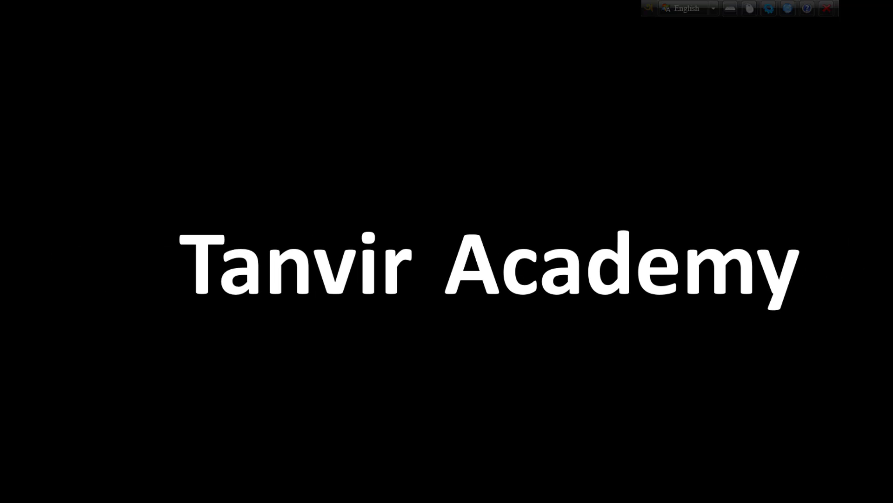
pyautogui.press('Escape')
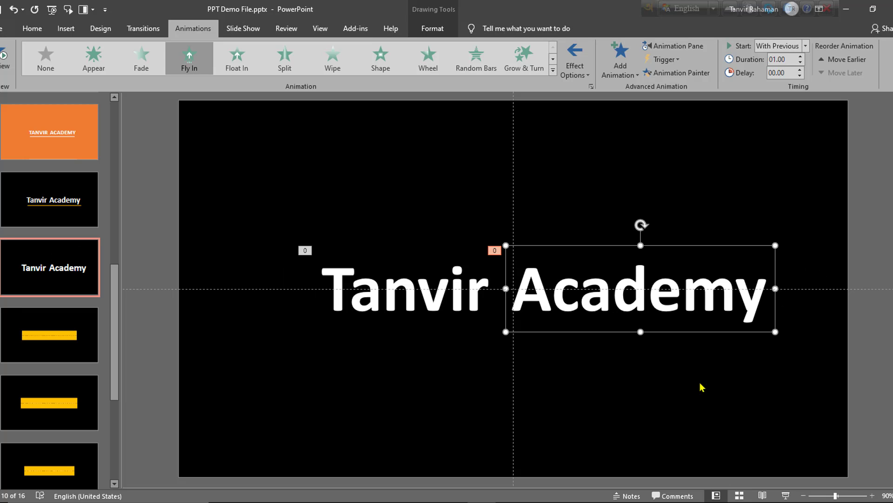
pyautogui.click(382, 280)
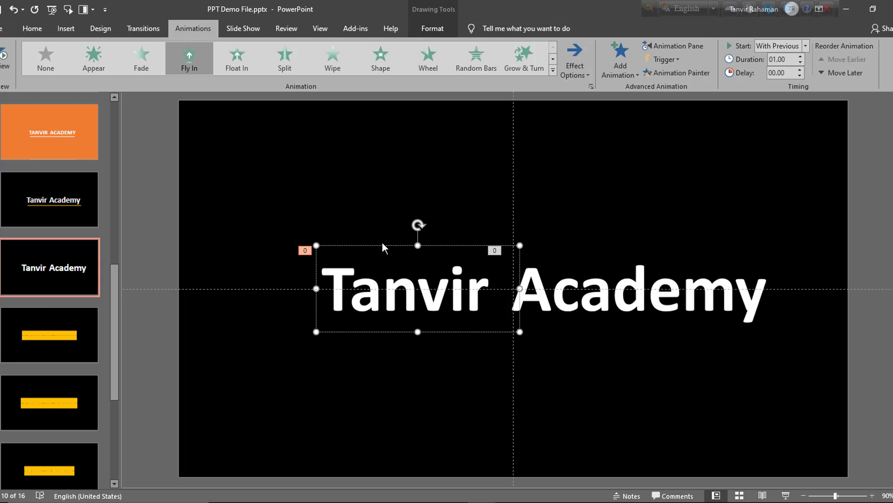
pyautogui.press('Escape')
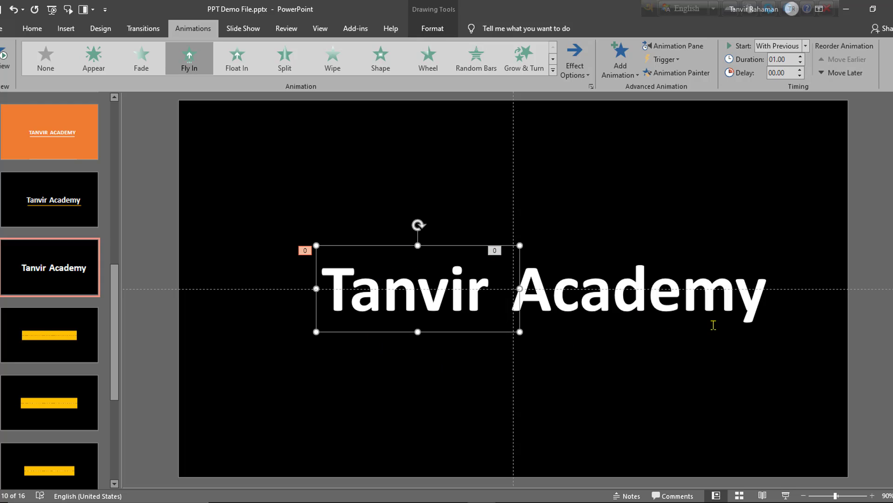
pyautogui.click(473, 337)
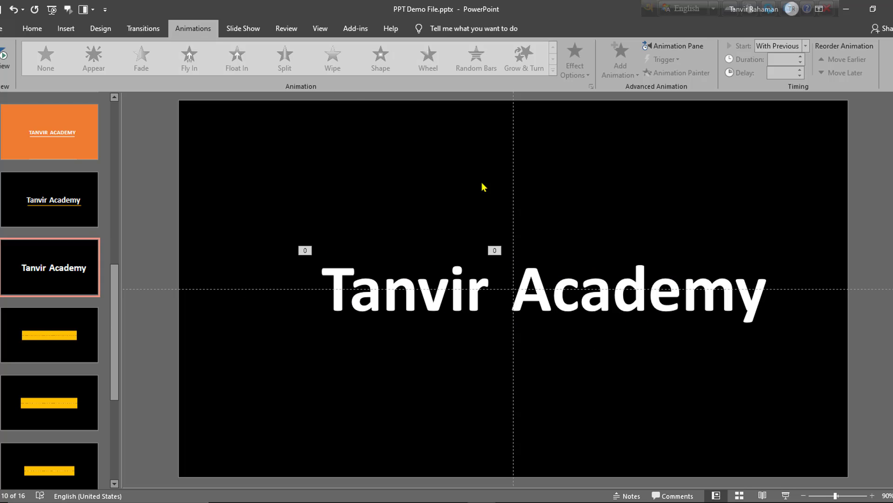
# - Draw a horizontal straight line about 8.65" wide directly beneath the "Tanvir Academy" title
pyautogui.click(65, 29)
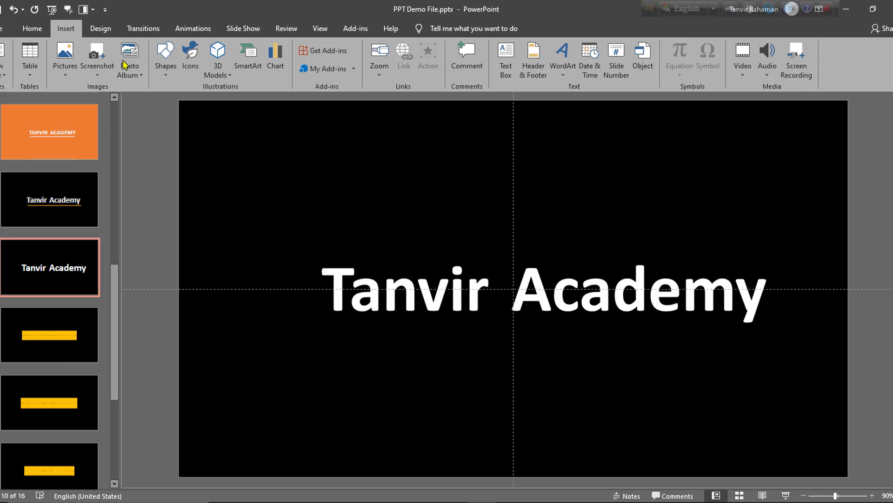
pyautogui.click(166, 70)
pyautogui.click(176, 100)
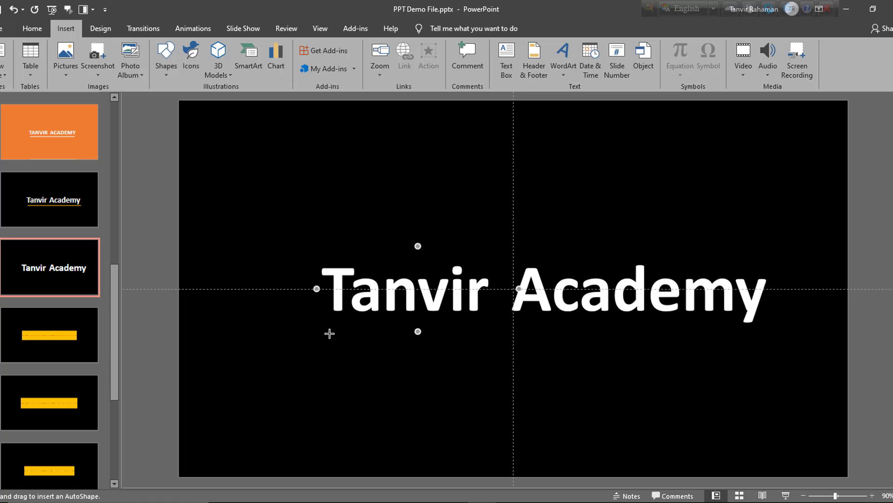
pyautogui.moveTo(330, 331)
pyautogui.mouseDown()
pyautogui.moveTo(535, 348)
pyautogui.moveTo(777, 350)
pyautogui.moveTo(763, 351)
pyautogui.mouseUp()
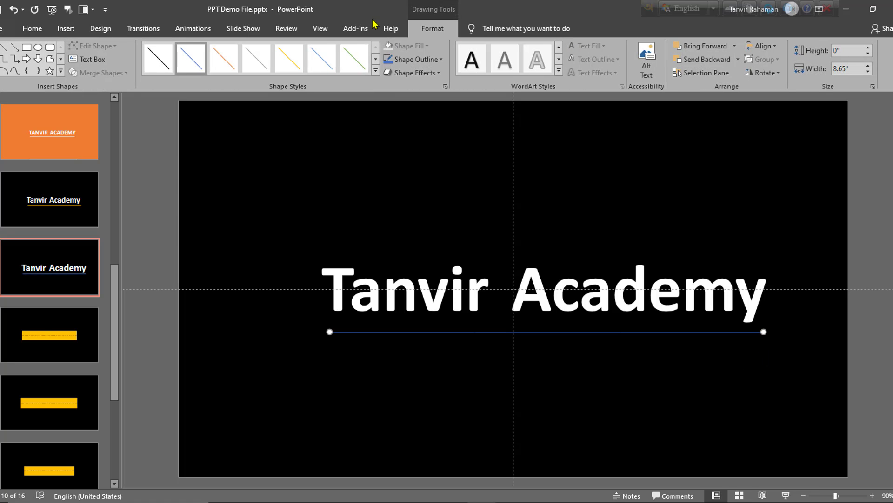
# - Format the underline with a 4½ pt gold outline and shorten it slightly from its right end
pyautogui.click(428, 65)
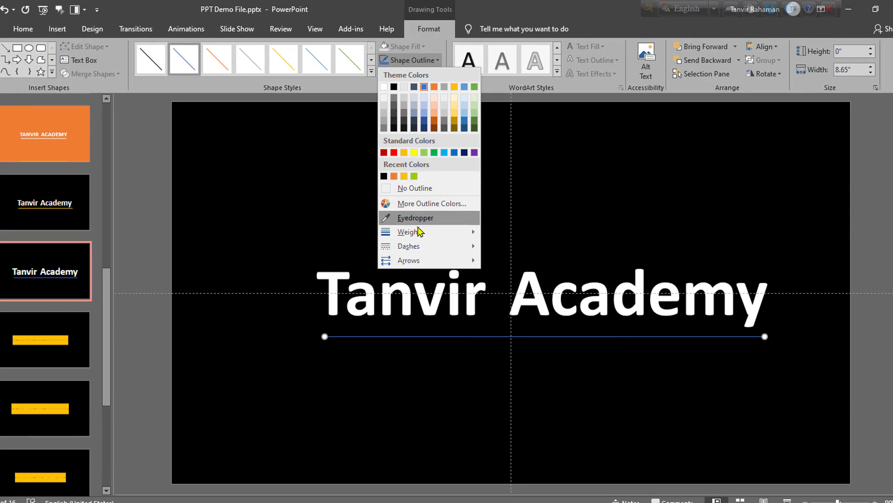
pyautogui.moveTo(423, 233)
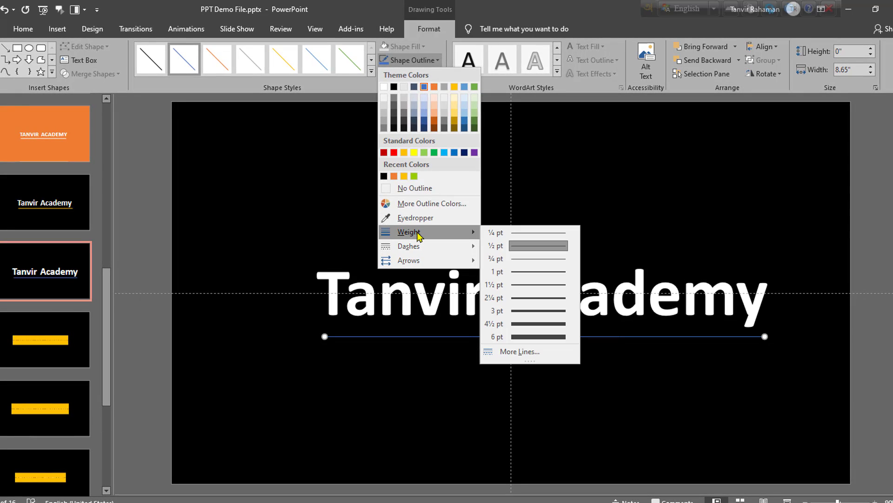
pyautogui.click(516, 325)
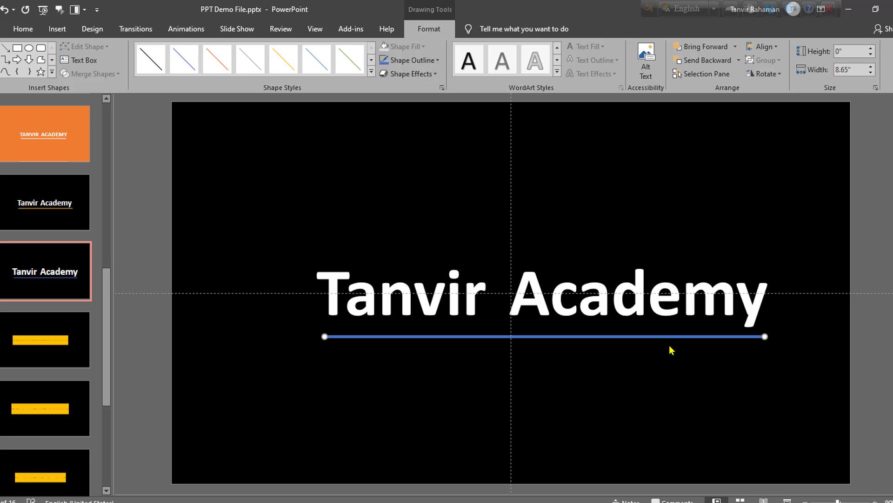
pyautogui.click(410, 68)
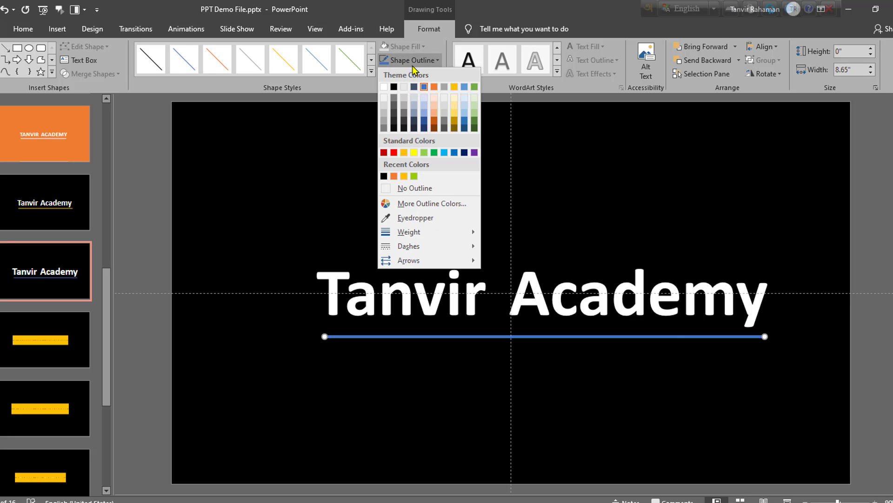
pyautogui.click(454, 87)
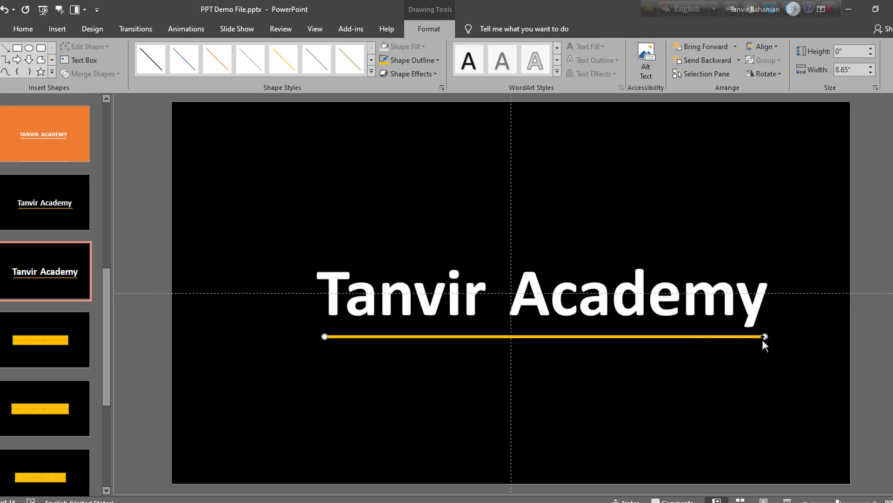
pyautogui.moveTo(765, 336); pyautogui.dragTo(753, 336)
# - Apply a Fly In animation to the underline with the direction From Left
pyautogui.click(197, 30)
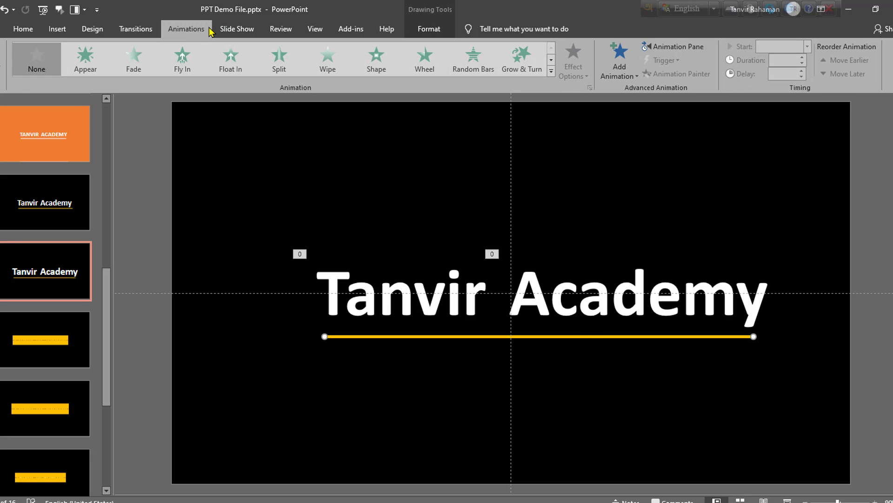
pyautogui.click(195, 63)
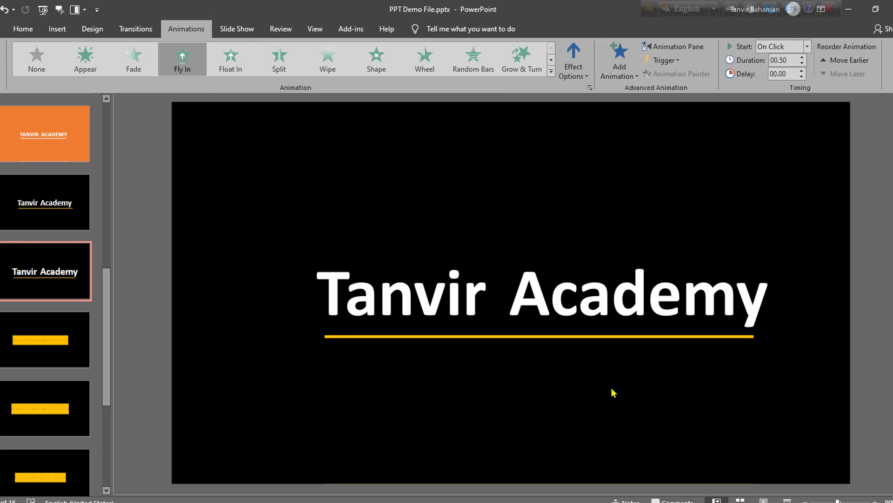
pyautogui.click(581, 78)
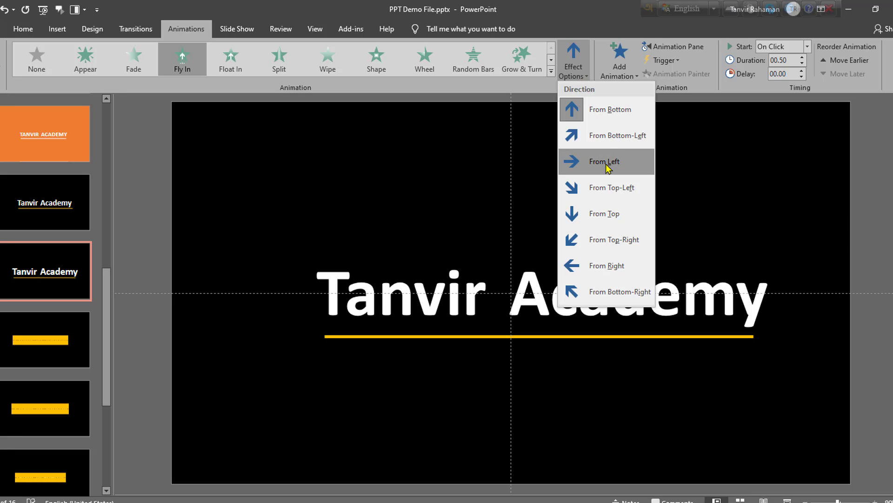
pyautogui.click(612, 162)
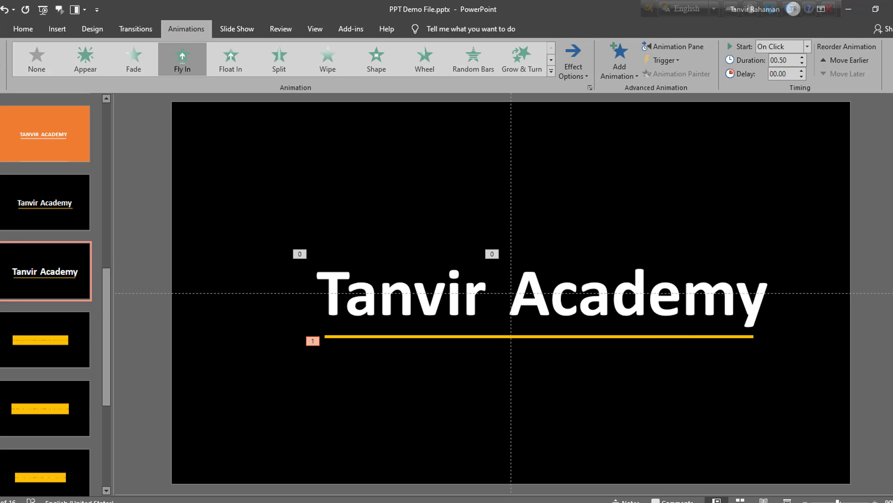
# - Set the underline's animation to start After Previous and preview the slide in the slide show
pyautogui.click(638, 336)
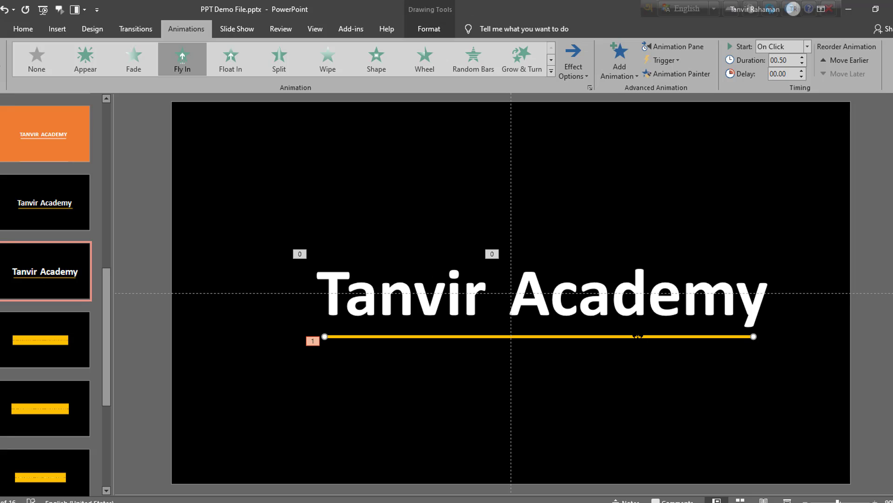
pyautogui.click(808, 47)
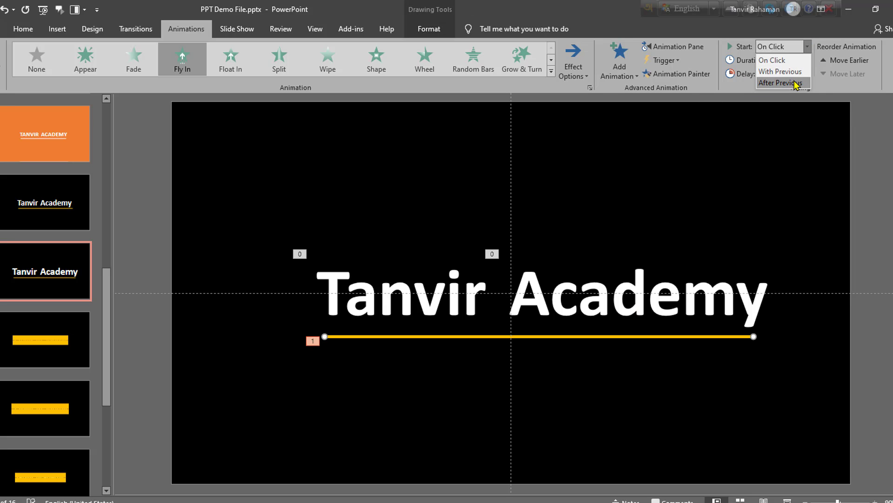
pyautogui.click(796, 83)
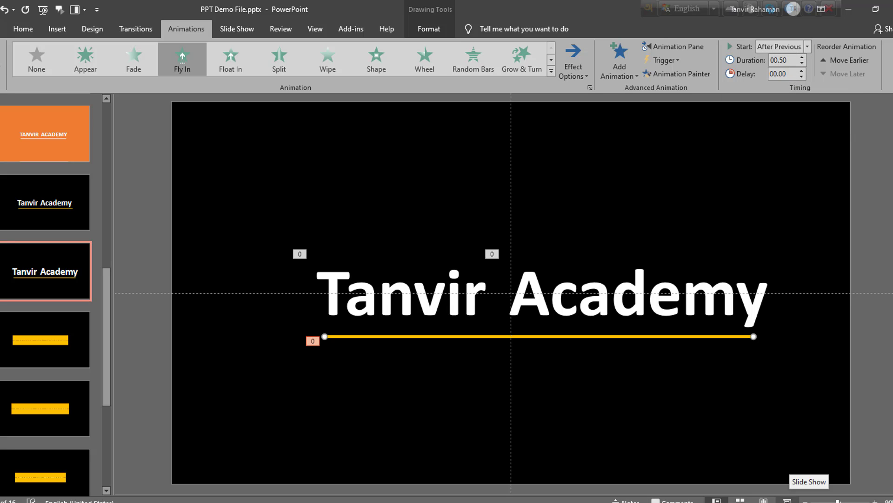
pyautogui.click(787, 500)
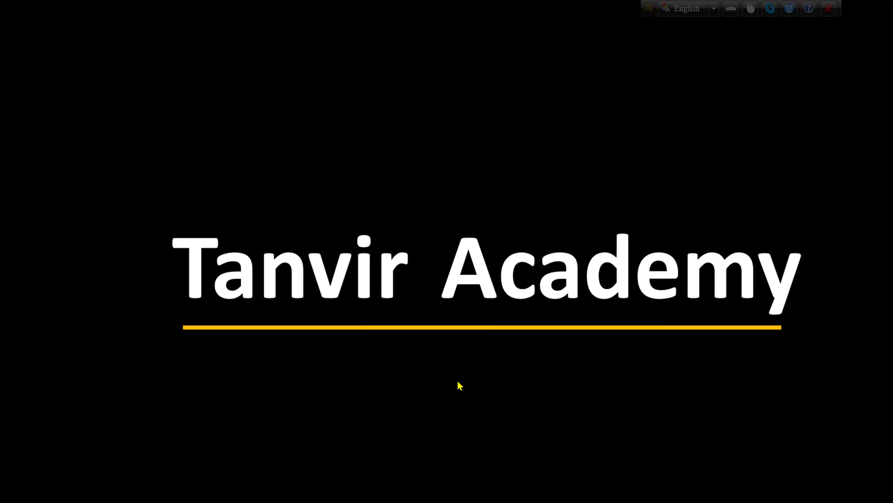
pyautogui.press('Escape')
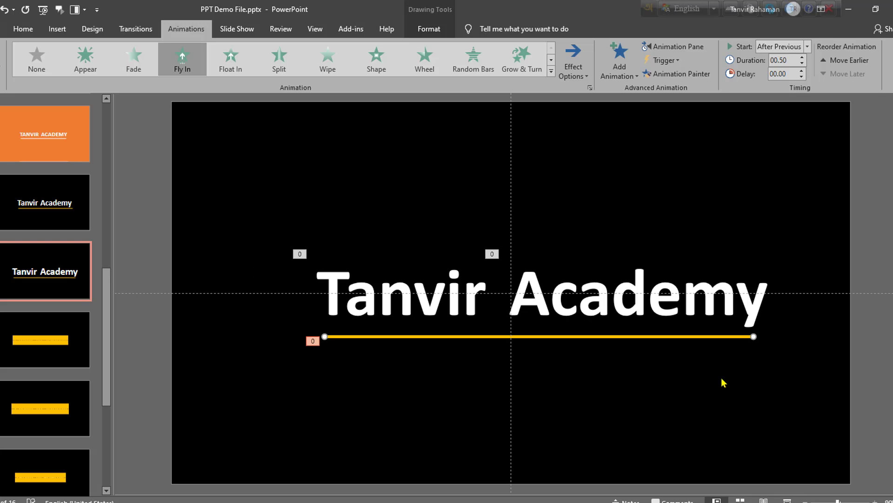
# - Increase the duration of the underline's animation and preview the slide in the slide show
pyautogui.click(806, 59)
pyautogui.hotkey('shift', 'F5')
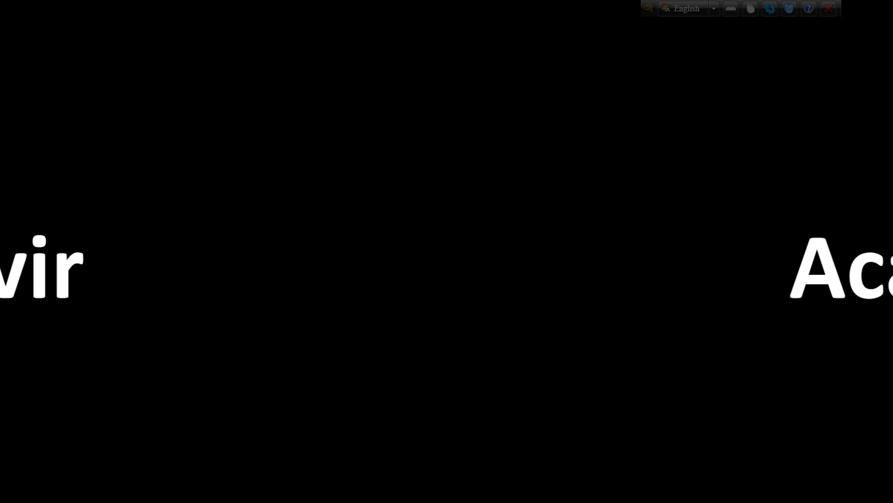